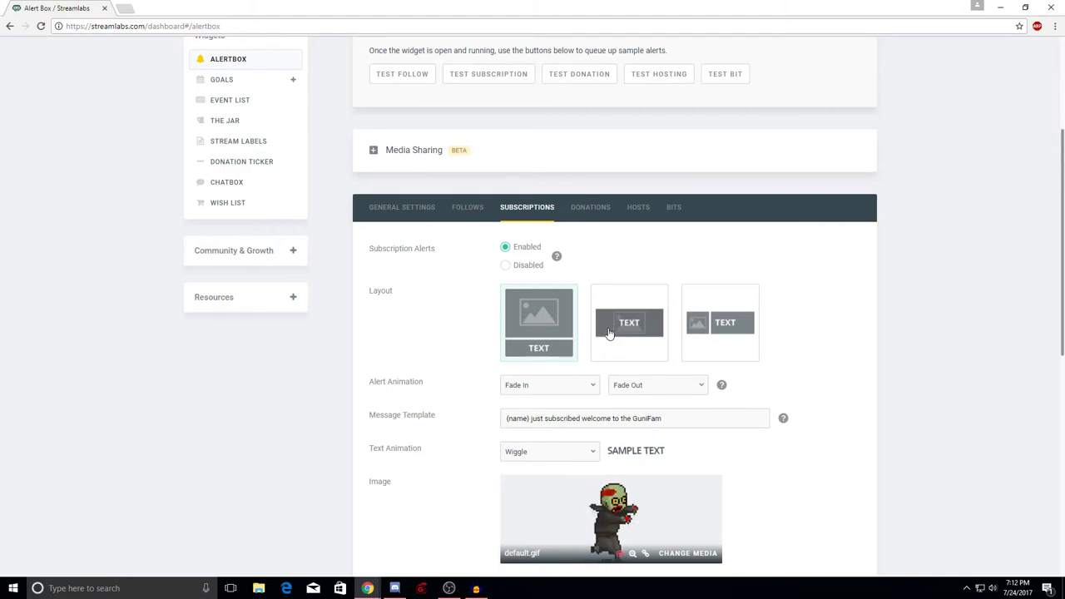
pyautogui.click(467, 209)
pyautogui.click(521, 209)
pyautogui.click(590, 209)
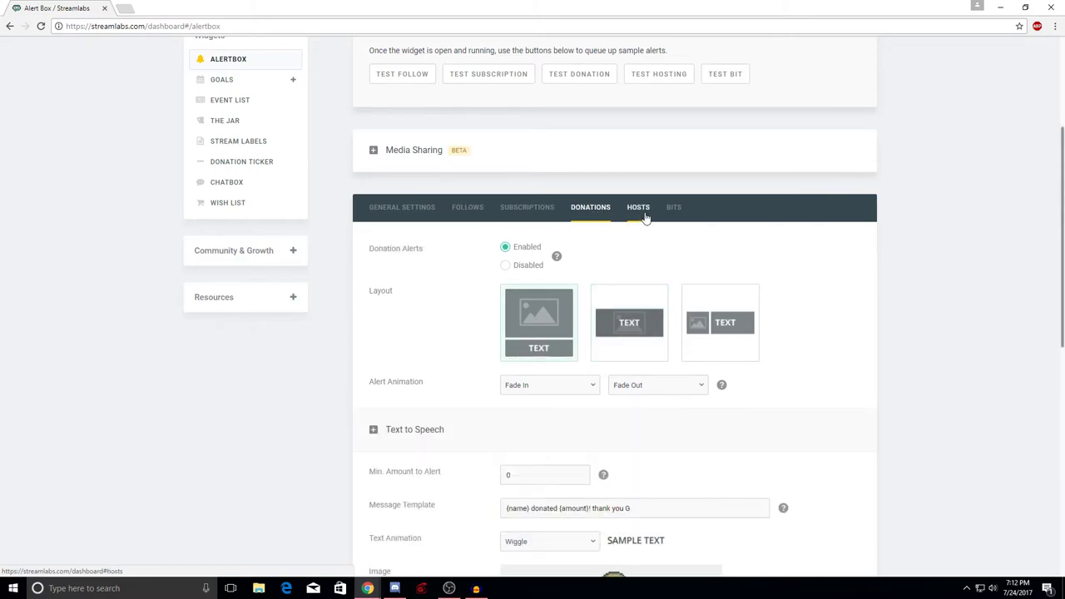
pyautogui.click(641, 212)
pyautogui.click(672, 210)
pyautogui.scroll(-2, 649, 266)
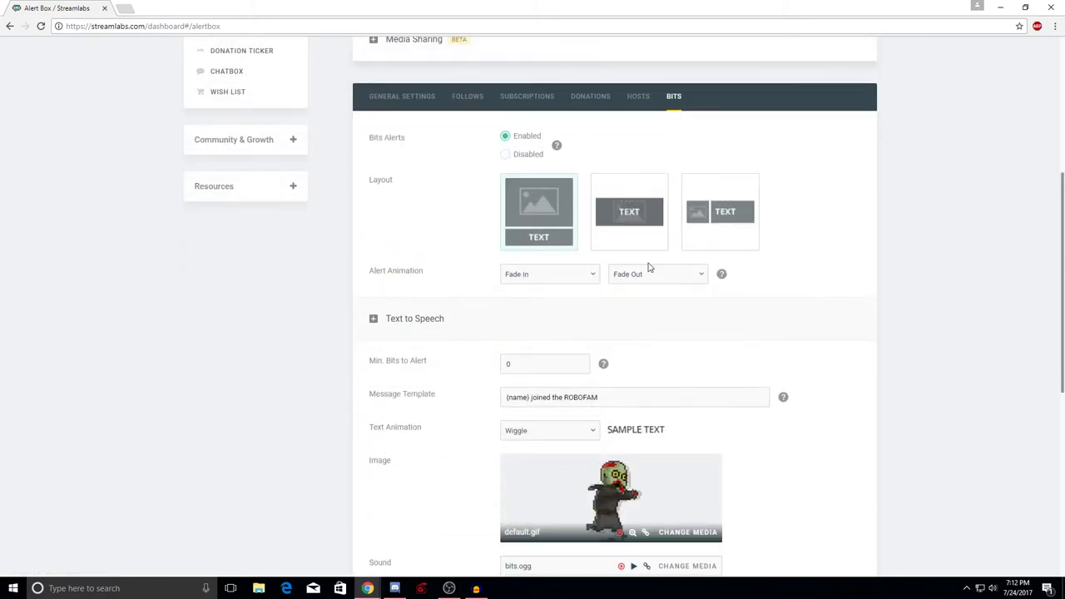
pyautogui.scroll(1, 641, 197)
pyautogui.click(640, 194)
pyautogui.scroll(-1, 582, 195)
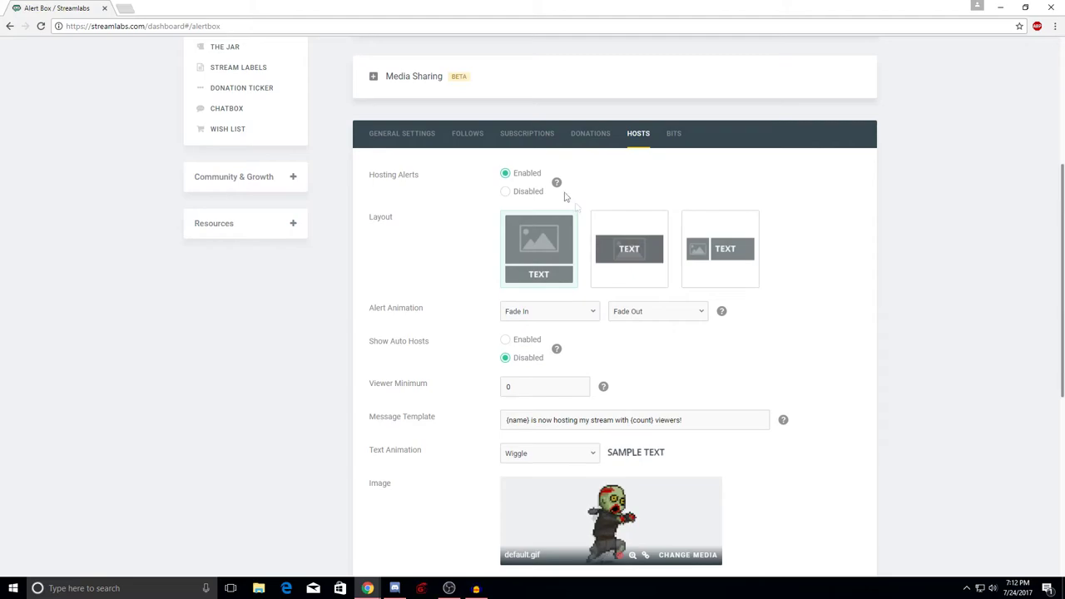
pyautogui.click(516, 135)
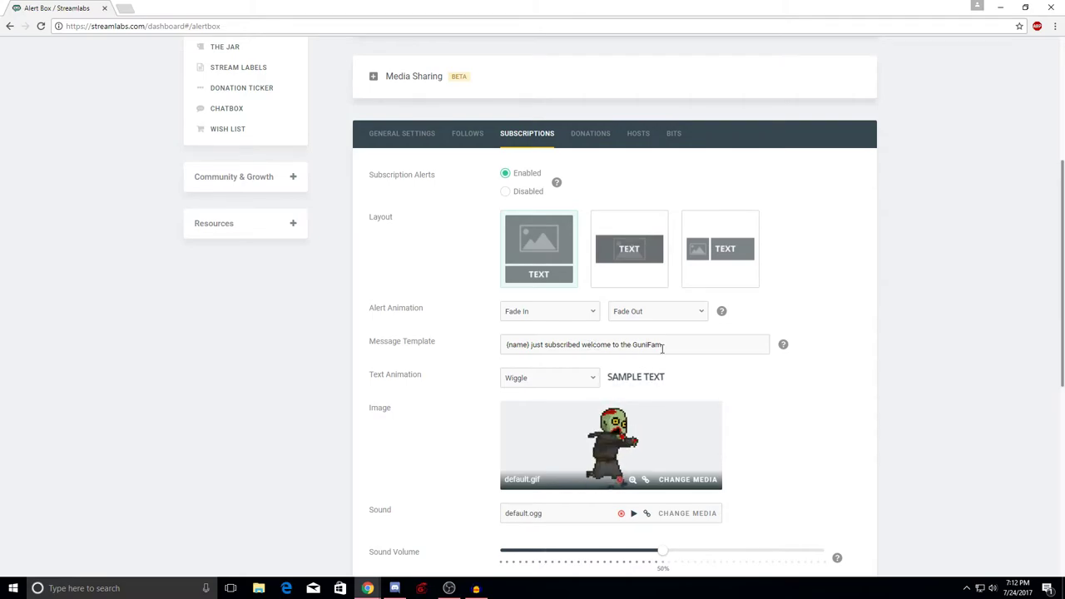
pyautogui.moveTo(668, 344); pyautogui.dragTo(642, 347)
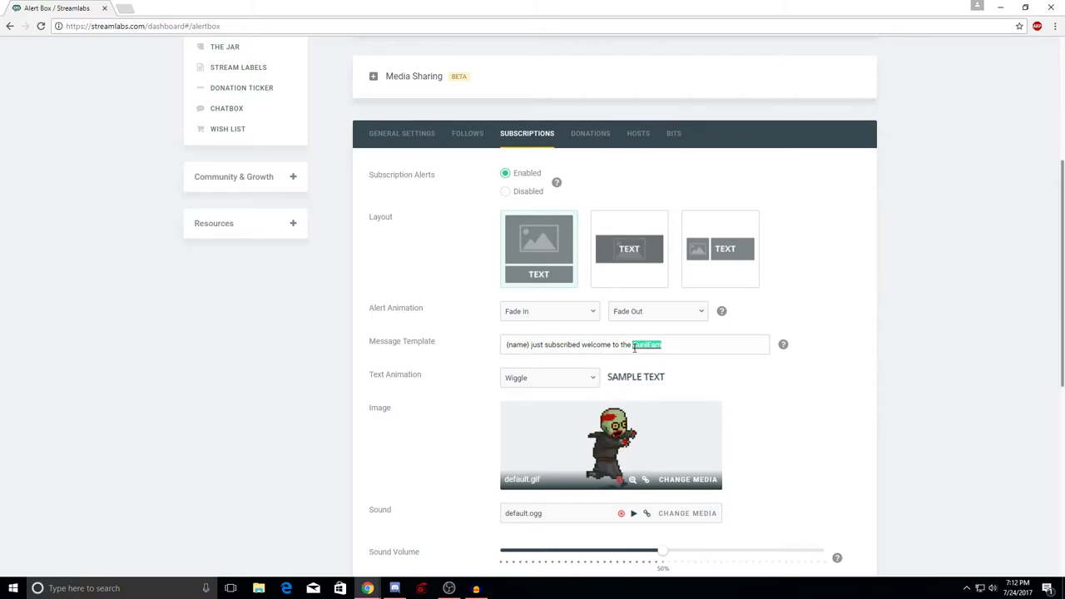
pyautogui.click(726, 353)
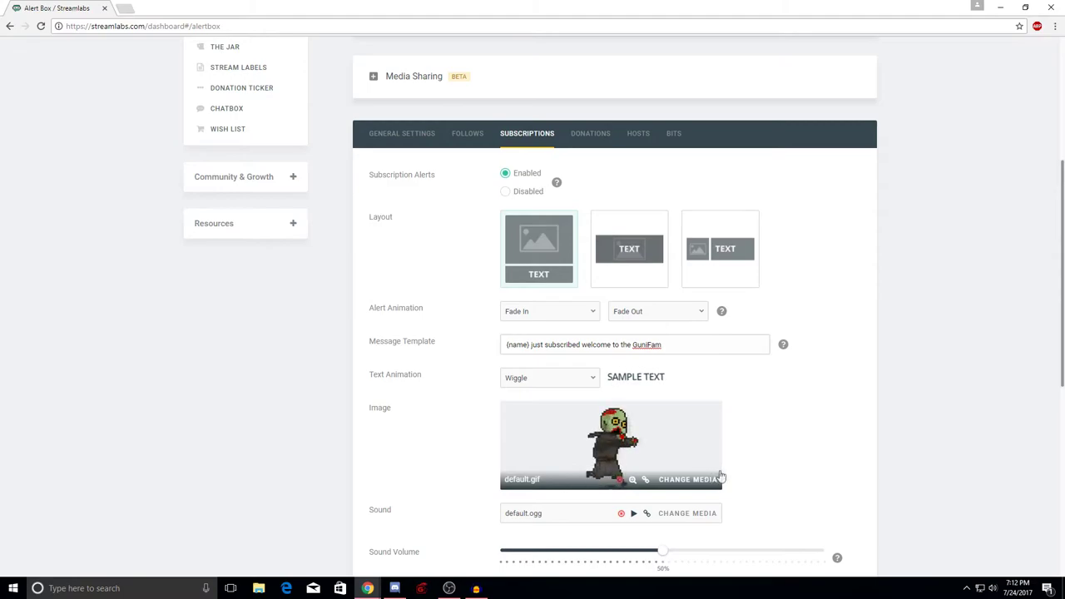
pyautogui.scroll(-1, 715, 476)
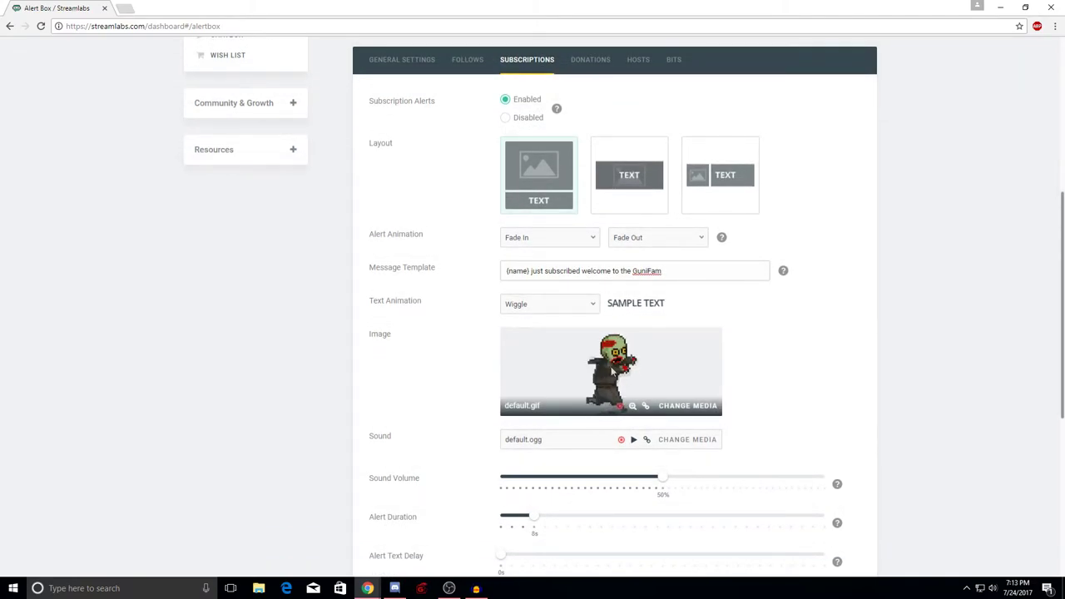
pyautogui.scroll(-2, 663, 446)
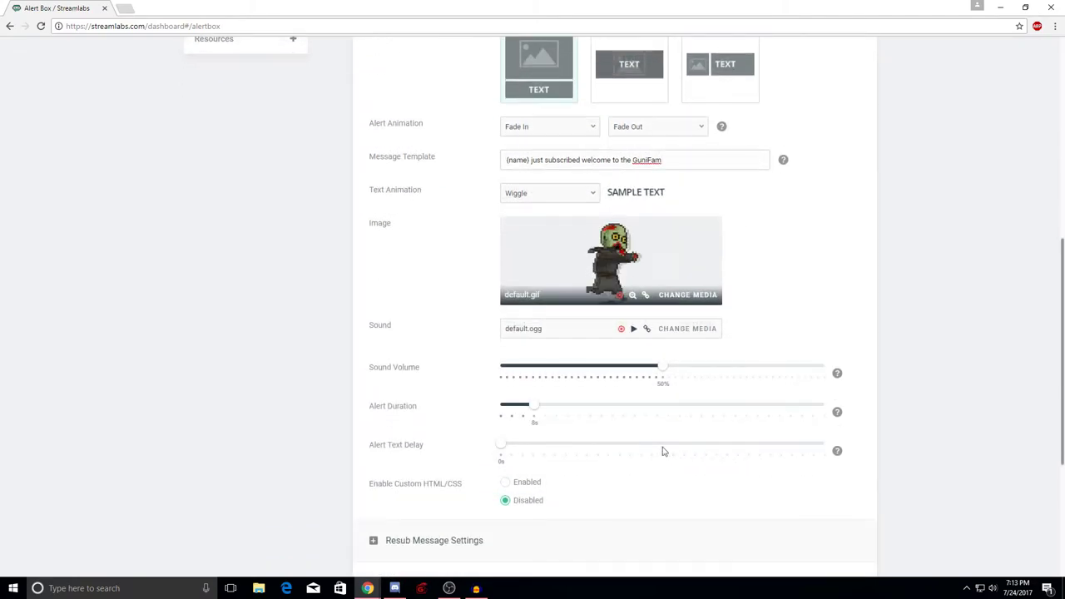
pyautogui.scroll(-1, 599, 428)
pyautogui.scroll(3, 596, 416)
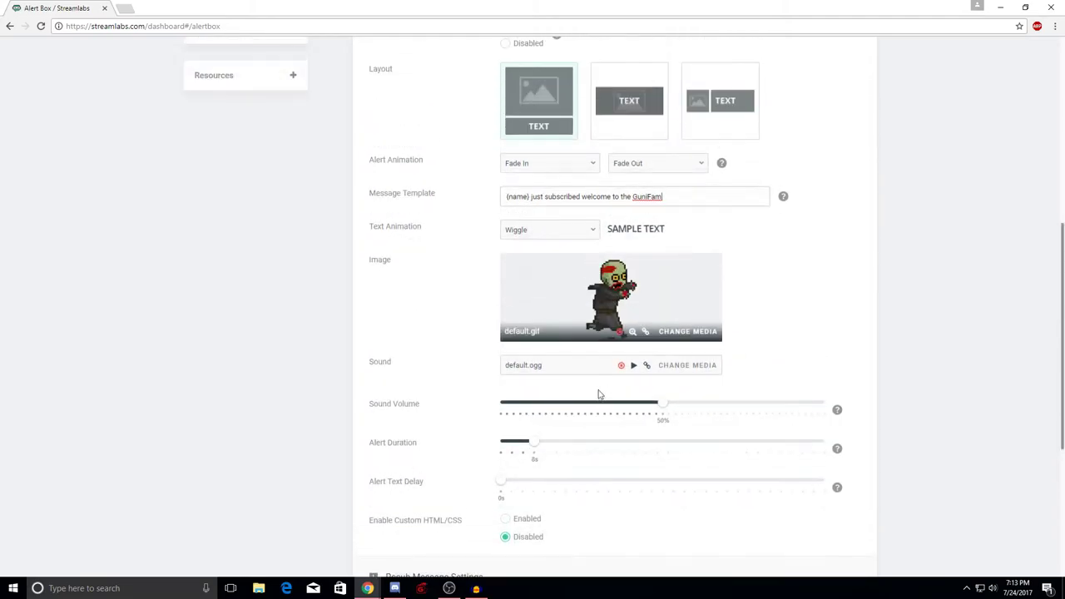
pyautogui.scroll(3, 519, 233)
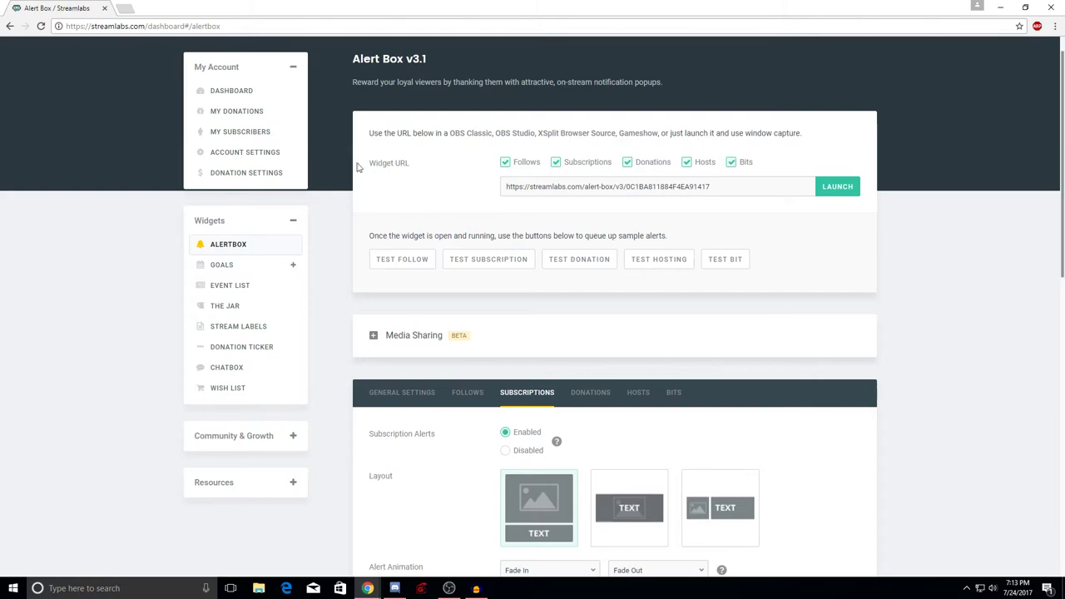
# Step: Copy the Streamlabs alert box widget URL and bring up OBS Studio maximized
pyautogui.moveTo(710, 185); pyautogui.dragTo(506, 189)
pyautogui.rightClick(516, 188)
pyautogui.click(539, 195)
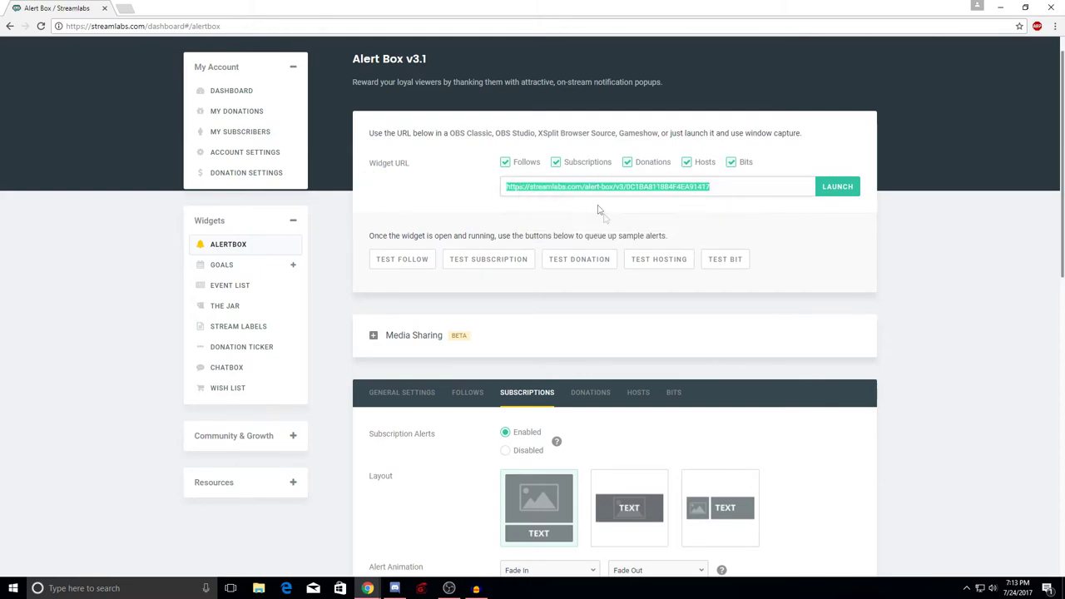
pyautogui.click(449, 588)
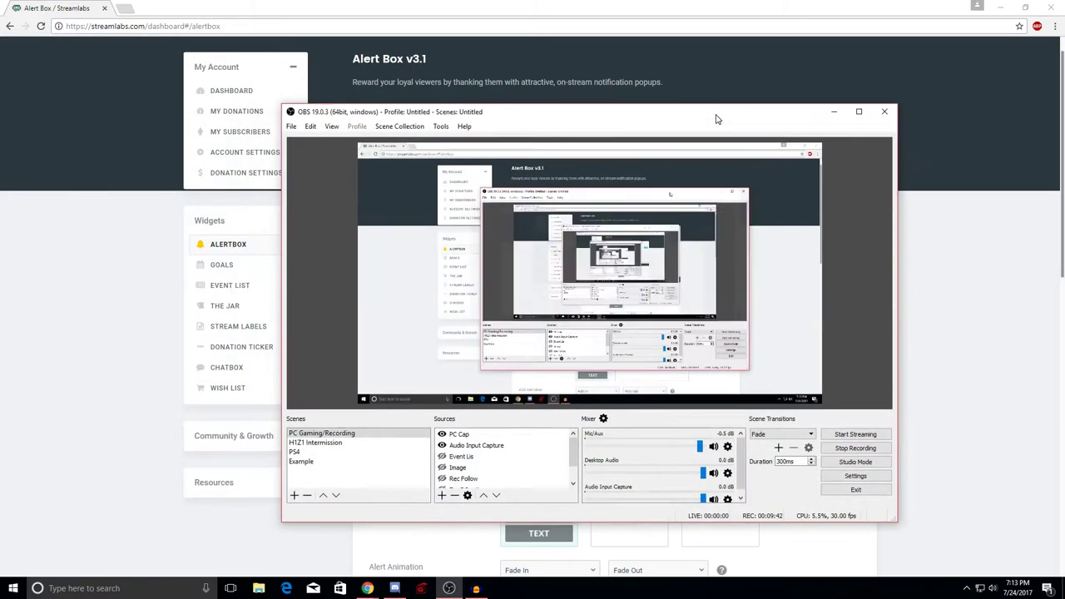
pyautogui.click(847, 97)
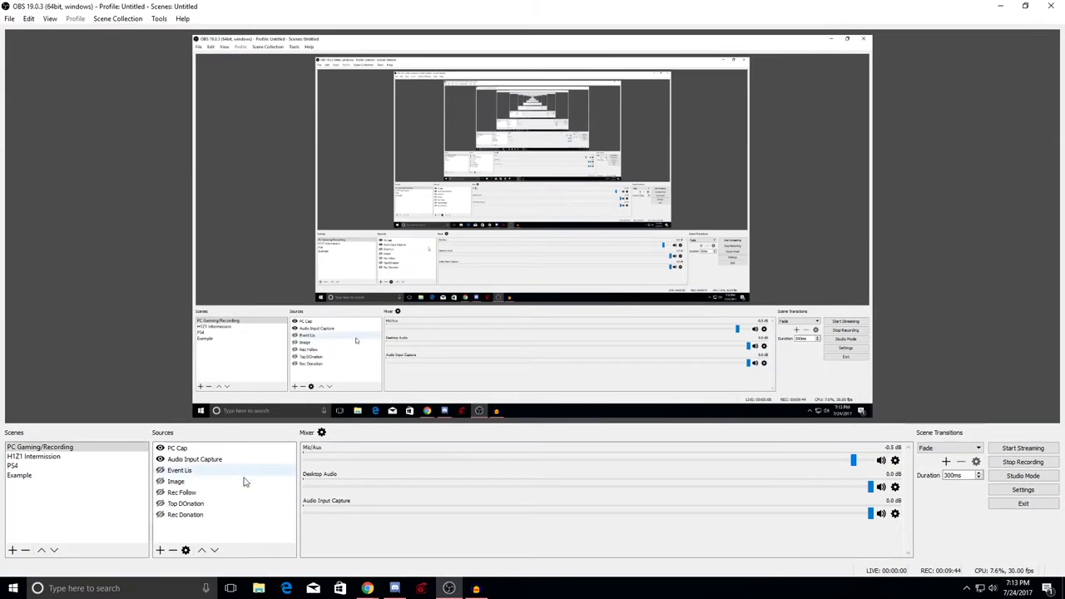
# Step: Create a new browser source in OBS named AB
pyautogui.click(160, 550)
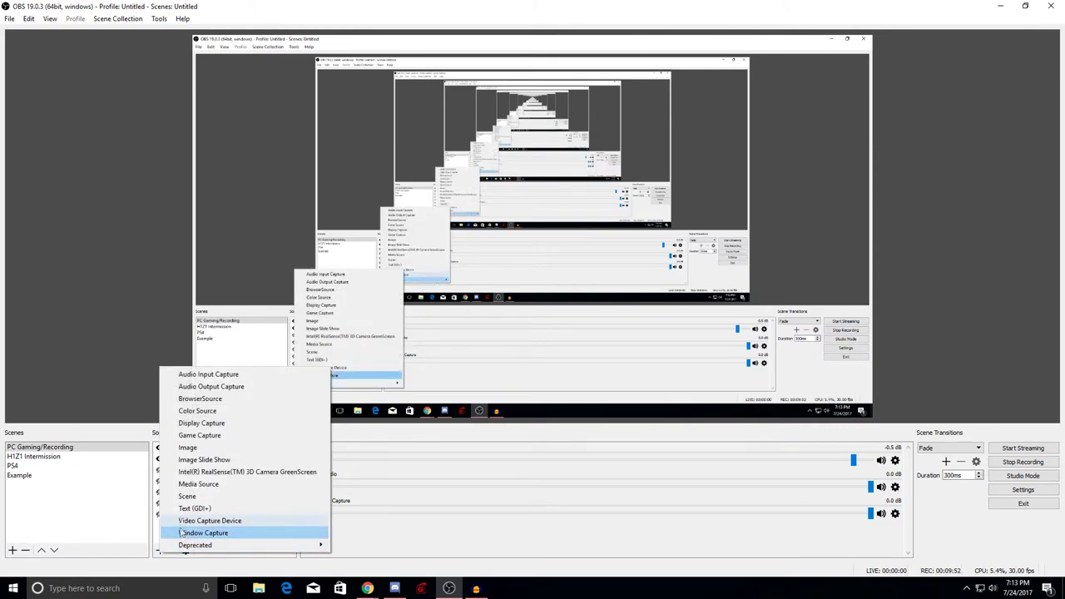
pyautogui.click(230, 401)
pyautogui.press('BackSpace')
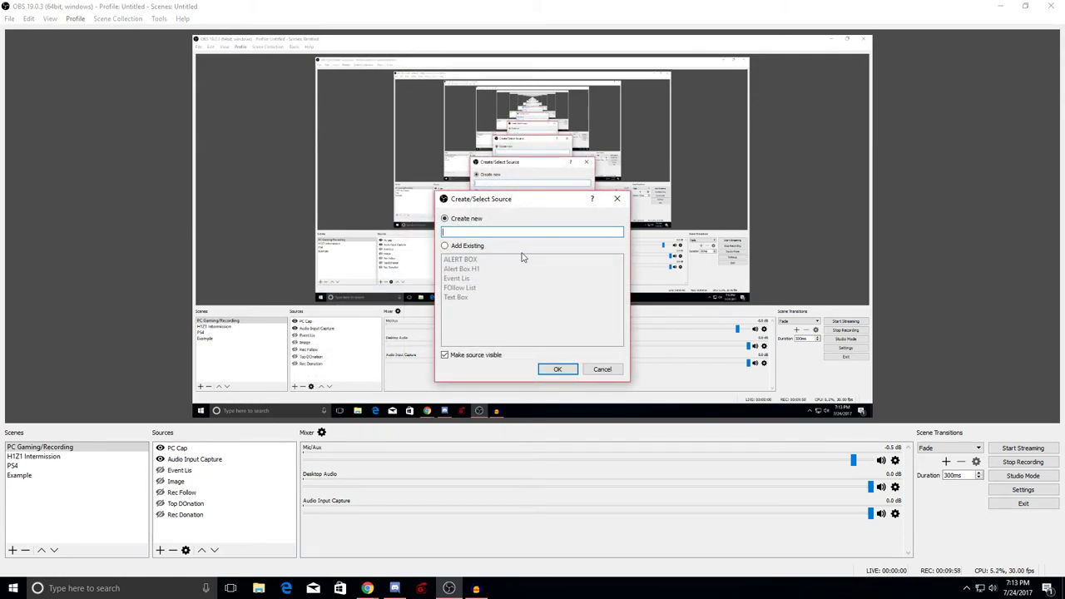
pyautogui.write('AB')
pyautogui.click(556, 369)
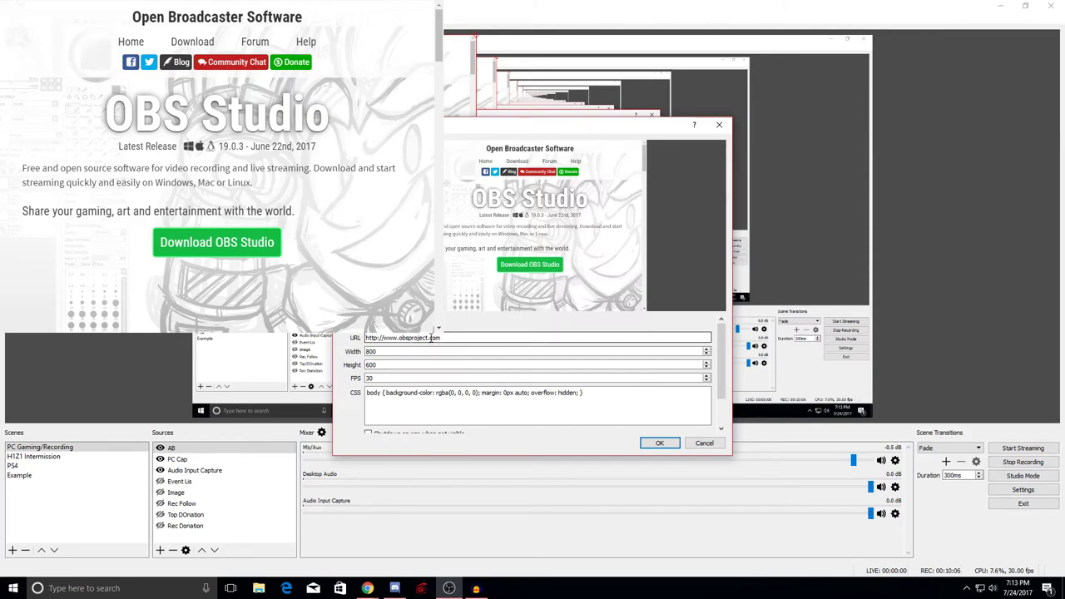
# Step: Replace the placeholder URL with the copied alert box widget URL and save the properties
pyautogui.moveTo(431, 337); pyautogui.dragTo(365, 338)
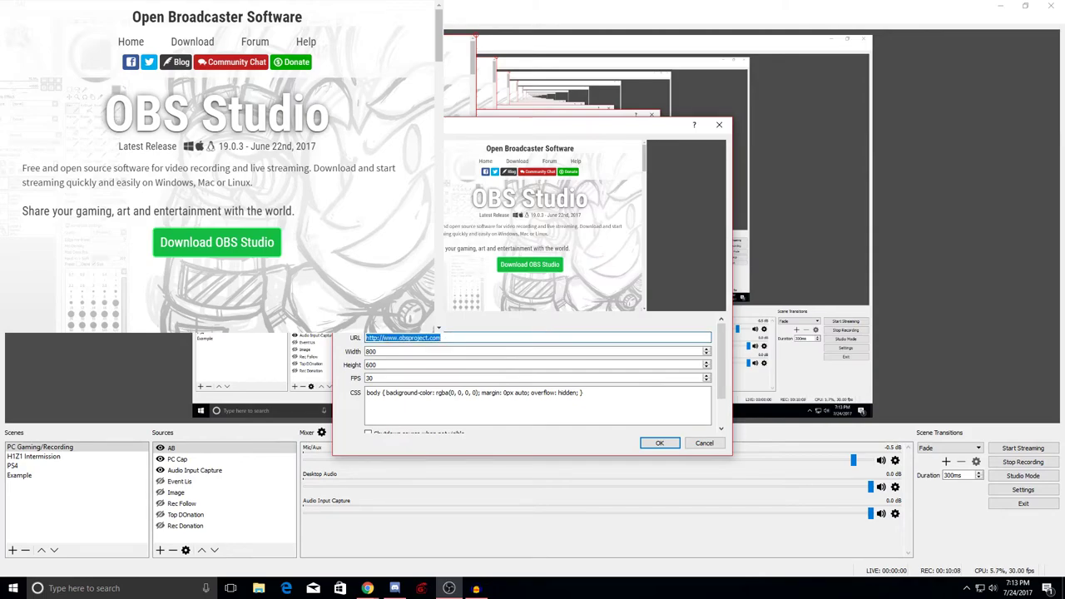
pyautogui.press('BackSpace')
pyautogui.rightClick(448, 338)
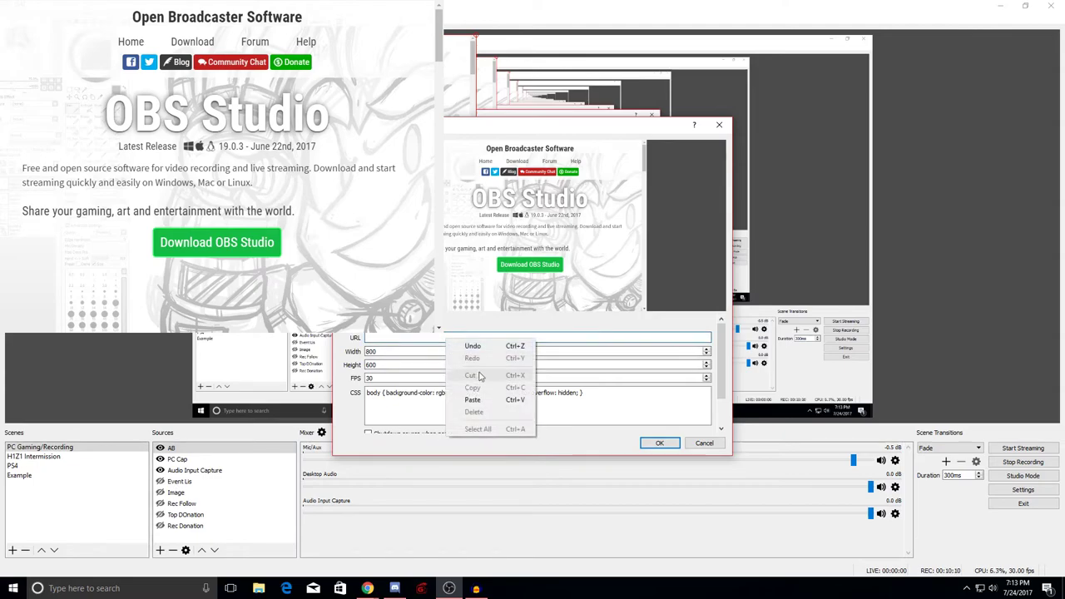
pyautogui.click(476, 401)
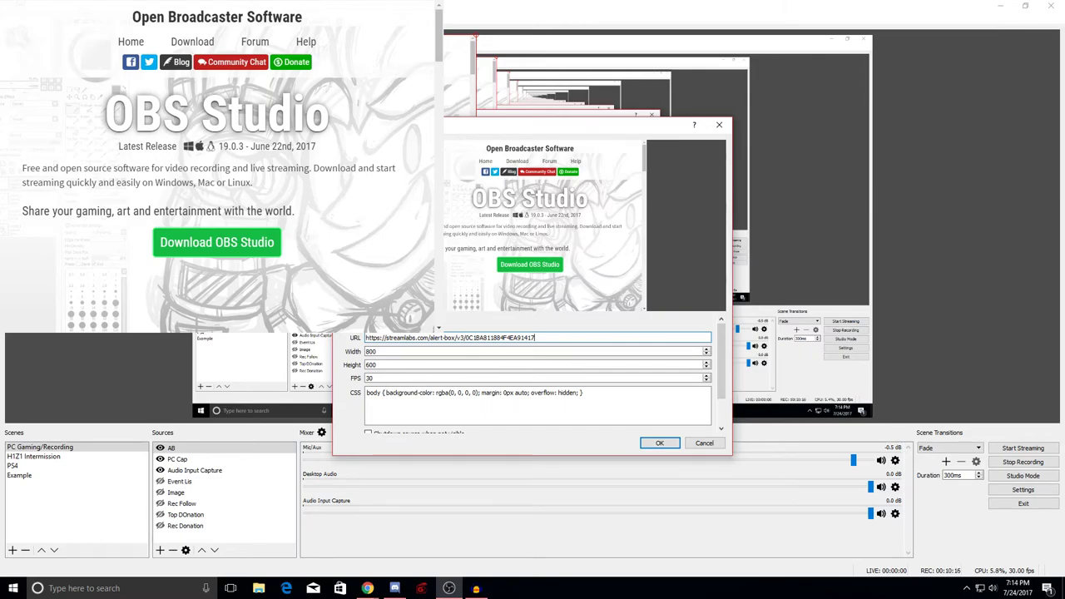
pyautogui.click(659, 442)
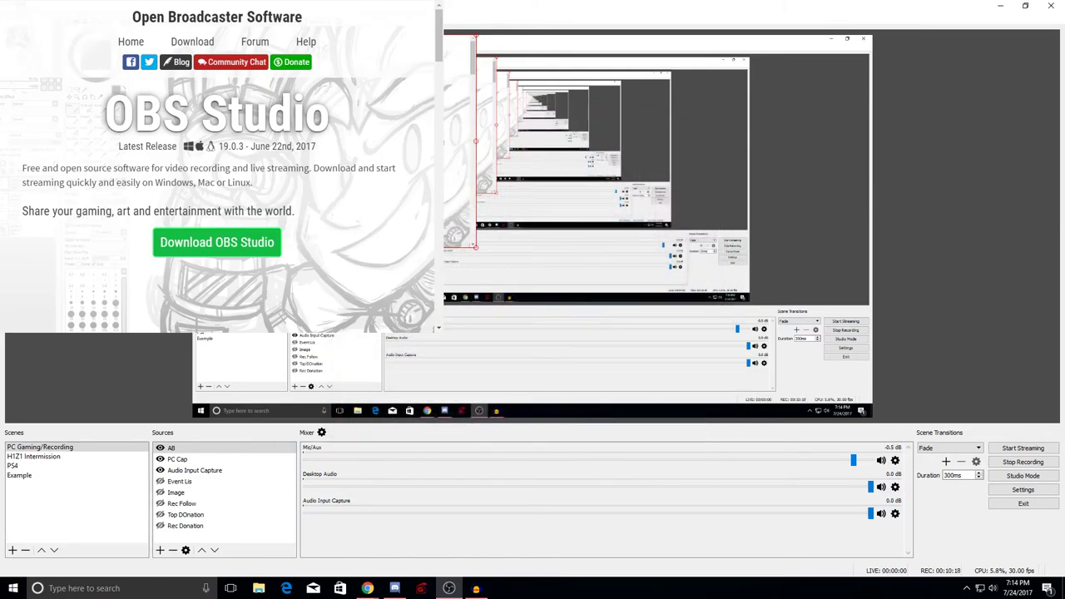
# Step: Nudge the AB browser source slightly downward in the OBS preview
pyautogui.moveTo(358, 233); pyautogui.dragTo(362, 266)
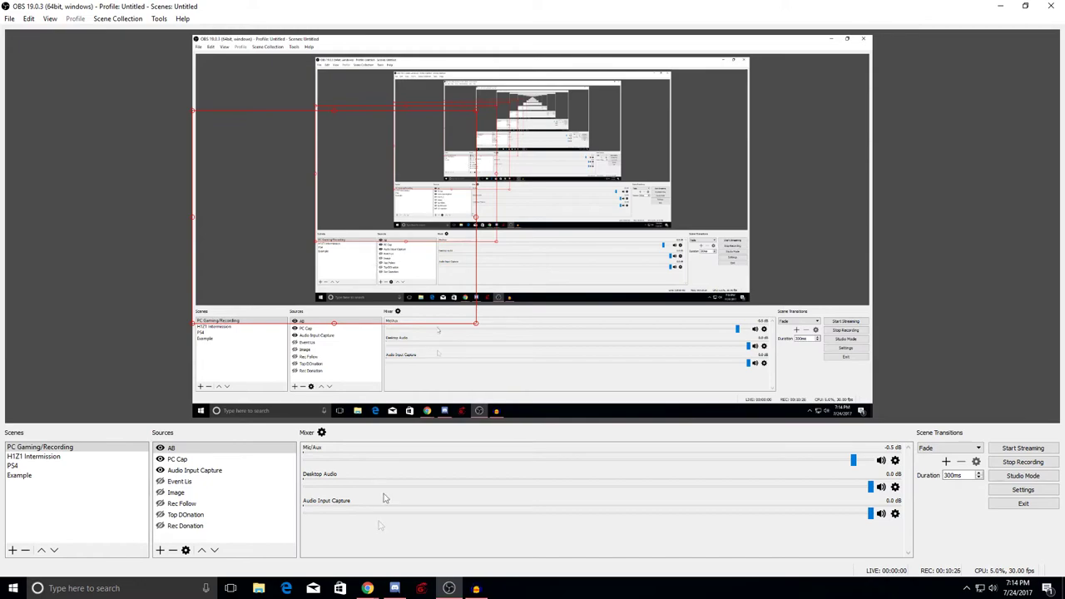
pyautogui.moveTo(369, 589)
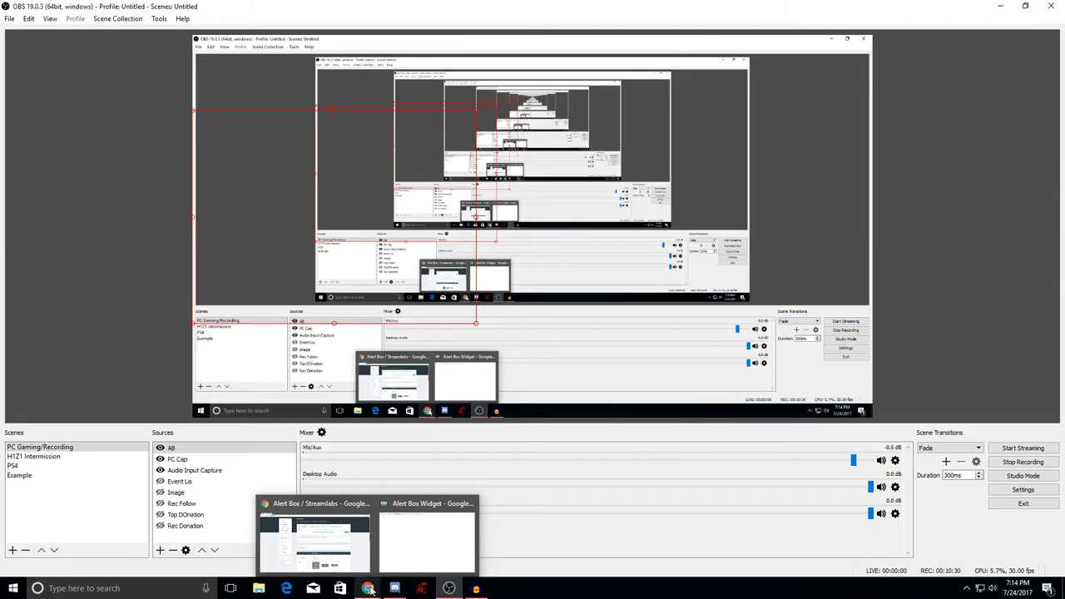
# Step: Fire a test follow alert from the Follows settings of the Streamlabs alert box
pyautogui.moveTo(341, 543)
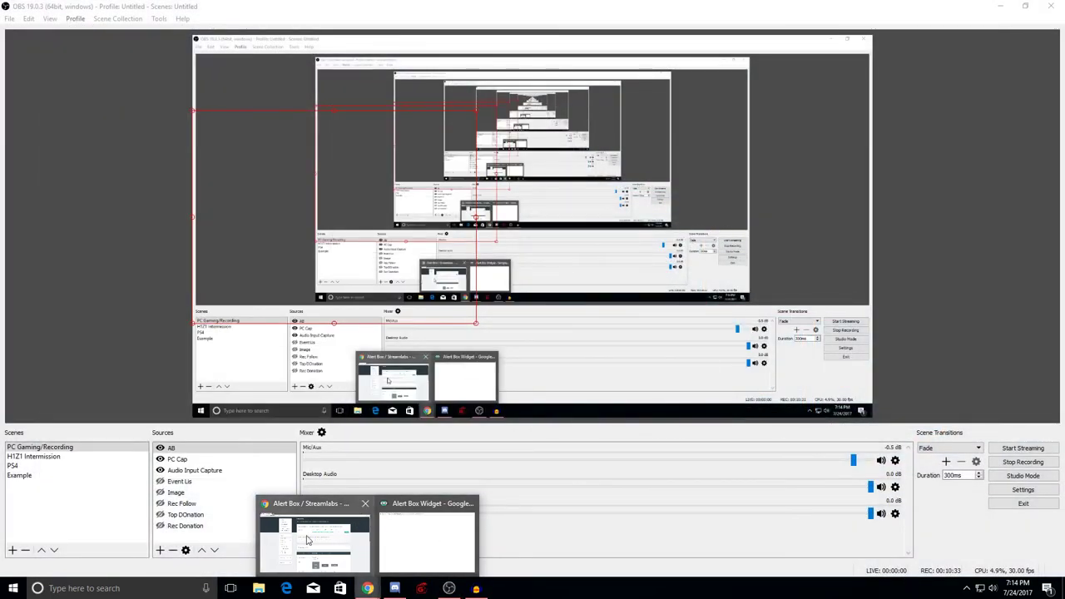
pyautogui.click(314, 541)
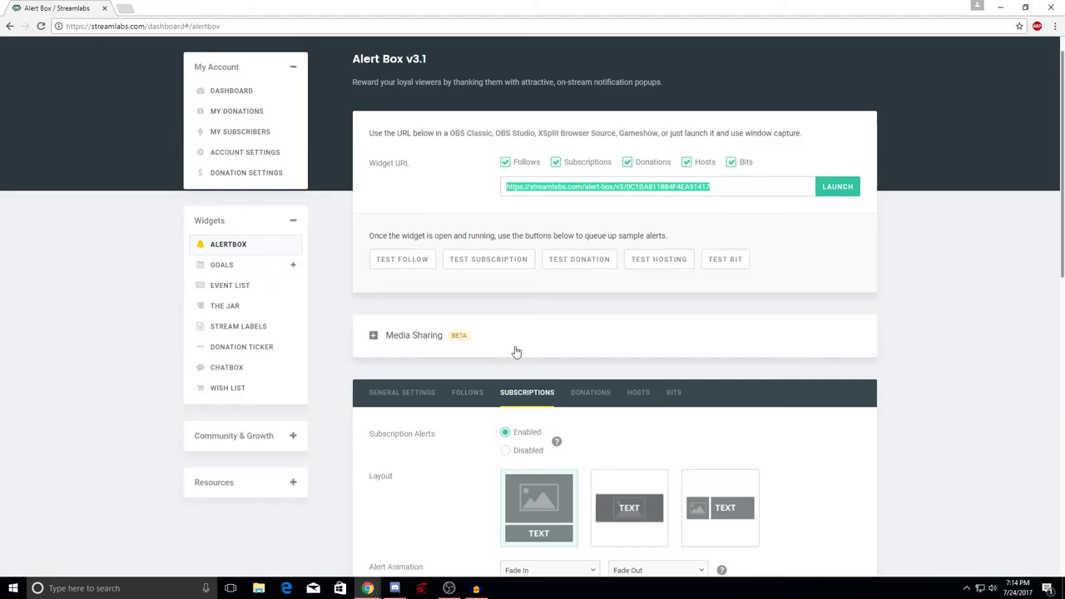
pyautogui.scroll(-3, 513, 339)
pyautogui.scroll(1, 499, 324)
pyautogui.click(469, 283)
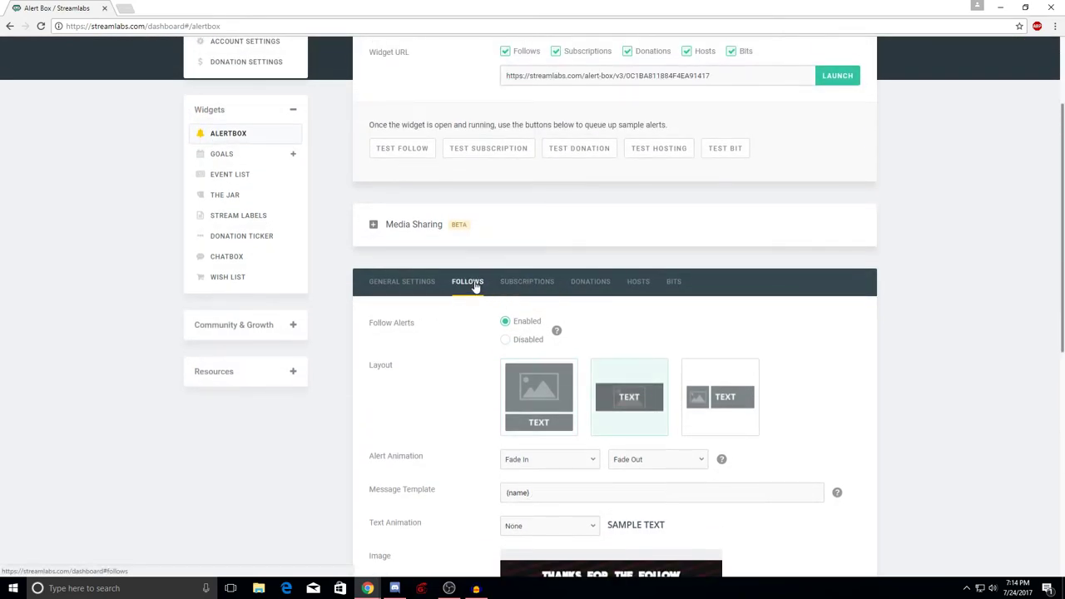
pyautogui.click(414, 149)
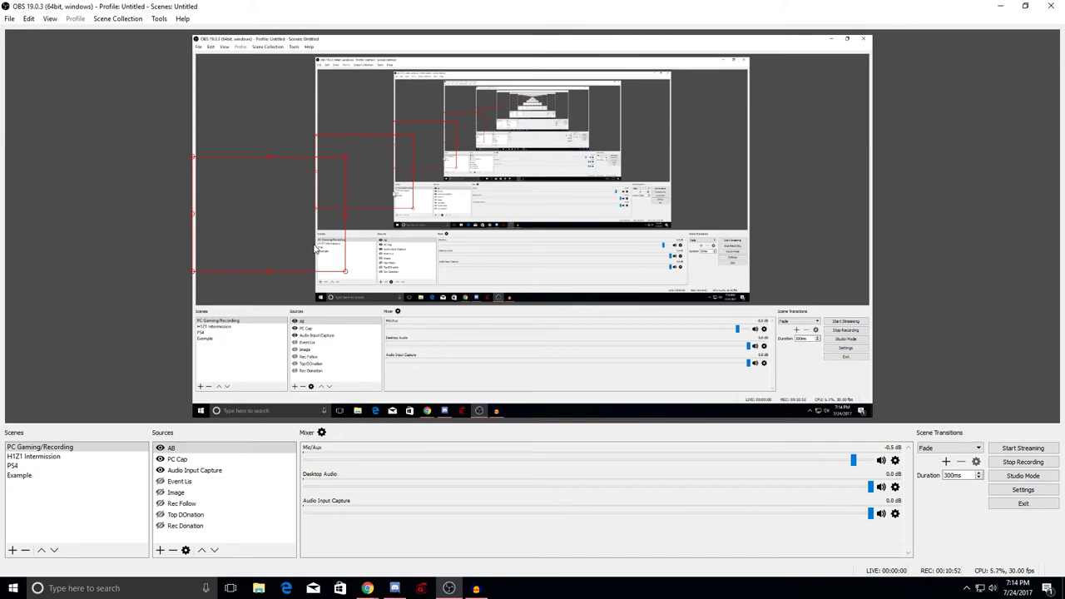
# Step: Place the AB alert at the lower left of the preview and order it below PC Cap
pyautogui.moveTo(313, 246); pyautogui.dragTo(542, 154)
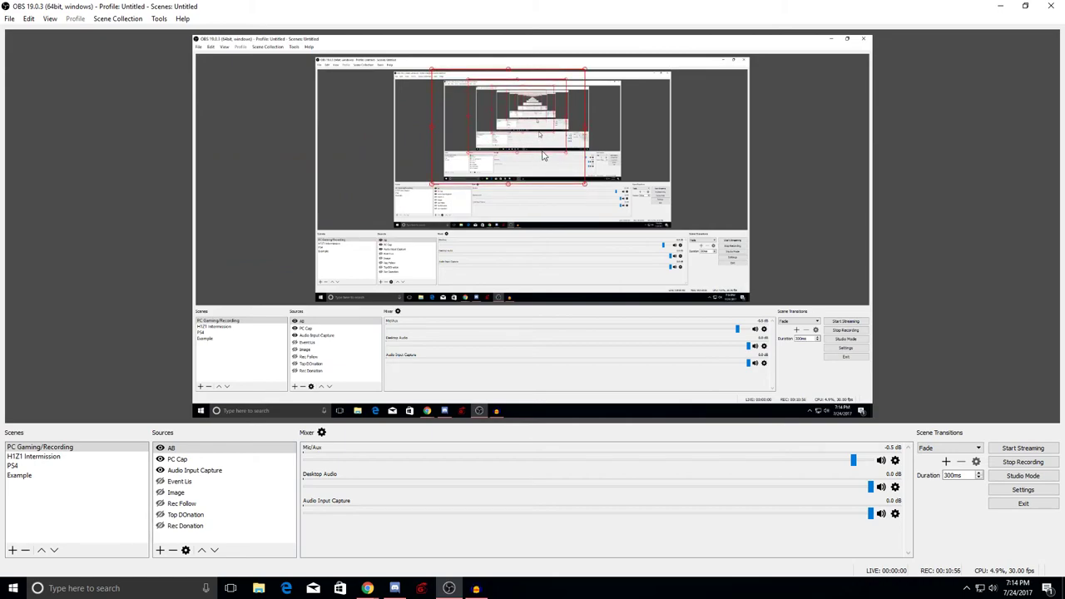
pyautogui.moveTo(503, 133); pyautogui.dragTo(271, 221)
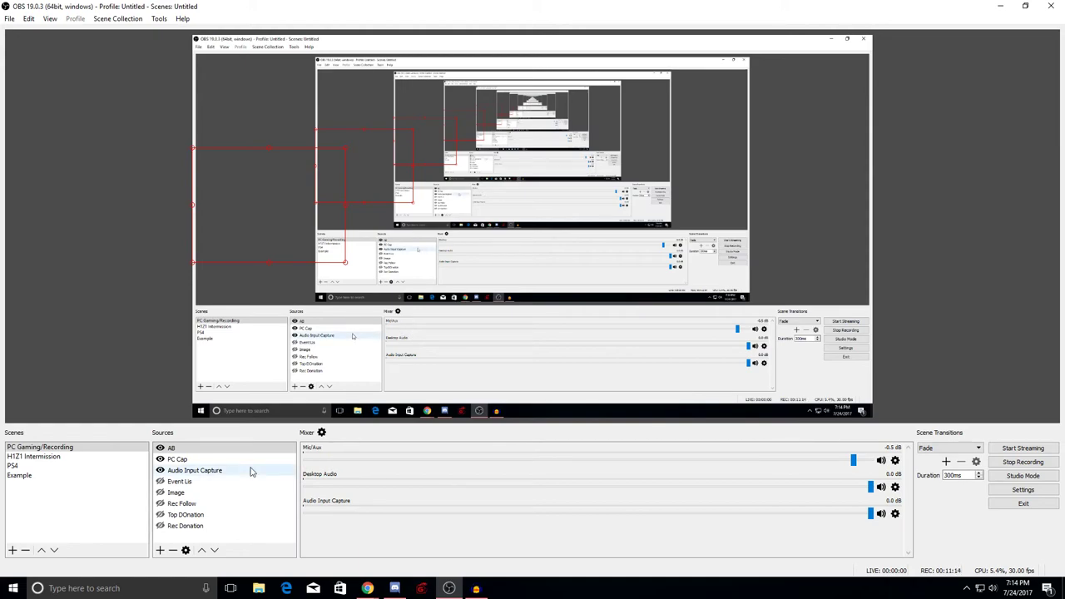
pyautogui.click(190, 449)
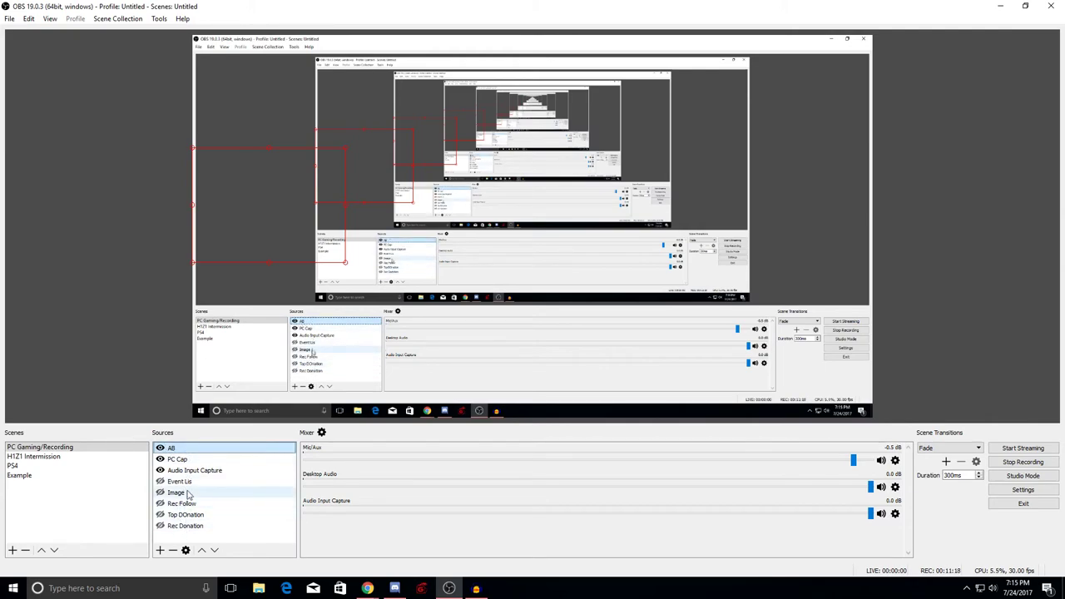
pyautogui.moveTo(198, 453)
pyautogui.mouseDown()
pyautogui.moveTo(209, 516)
pyautogui.moveTo(210, 463)
pyautogui.mouseUp()
pyautogui.click(208, 448)
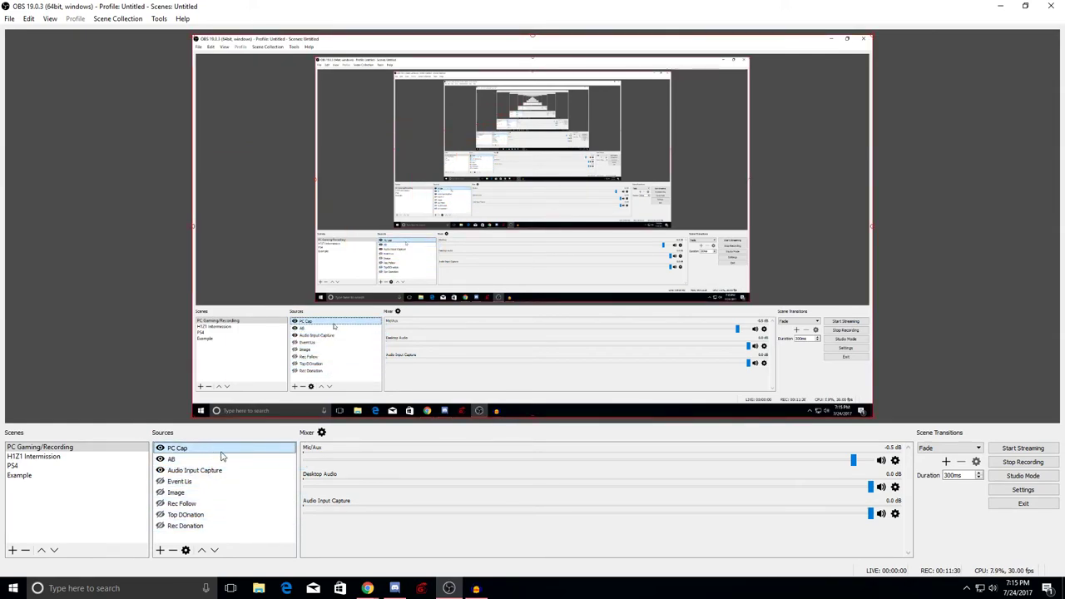
# Step: After checking the Streamlabs alert page, drag AB back above PC Cap in Sources
pyautogui.click(366, 588)
pyautogui.click(315, 536)
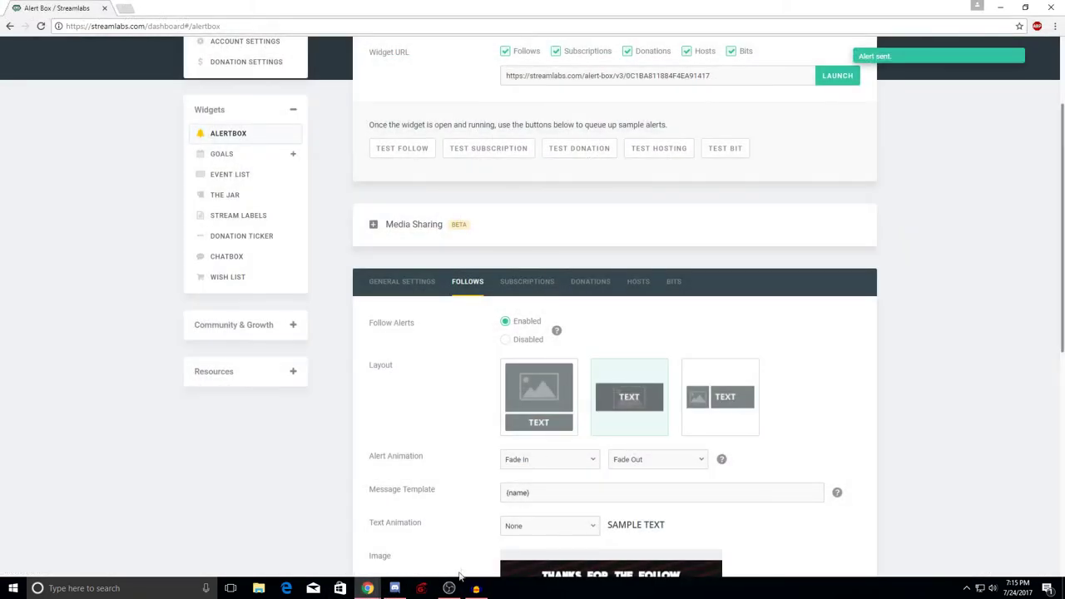
pyautogui.click(449, 588)
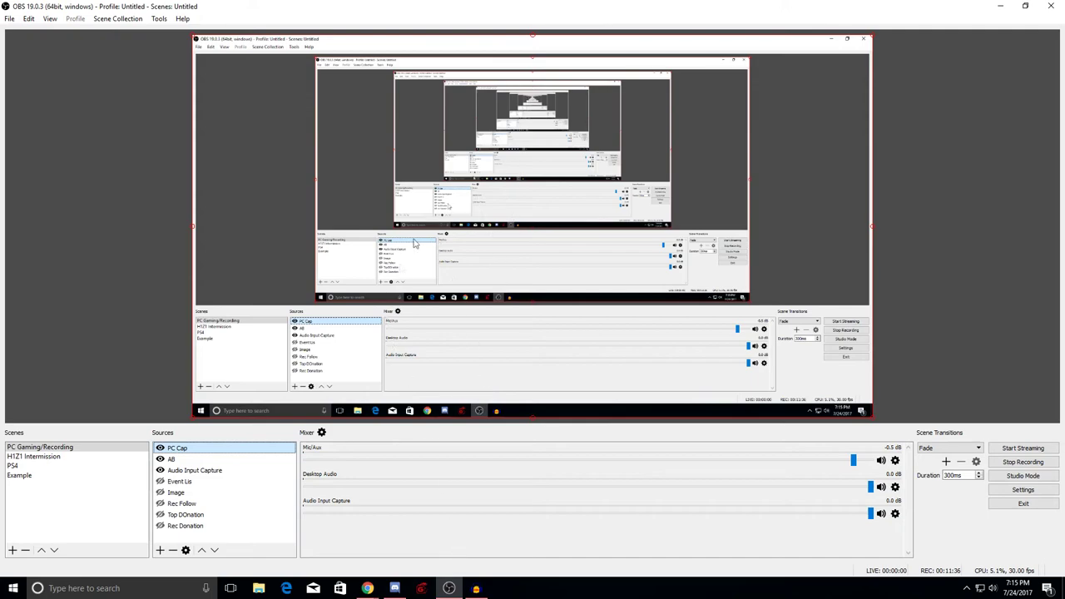
pyautogui.moveTo(236, 461); pyautogui.dragTo(241, 449)
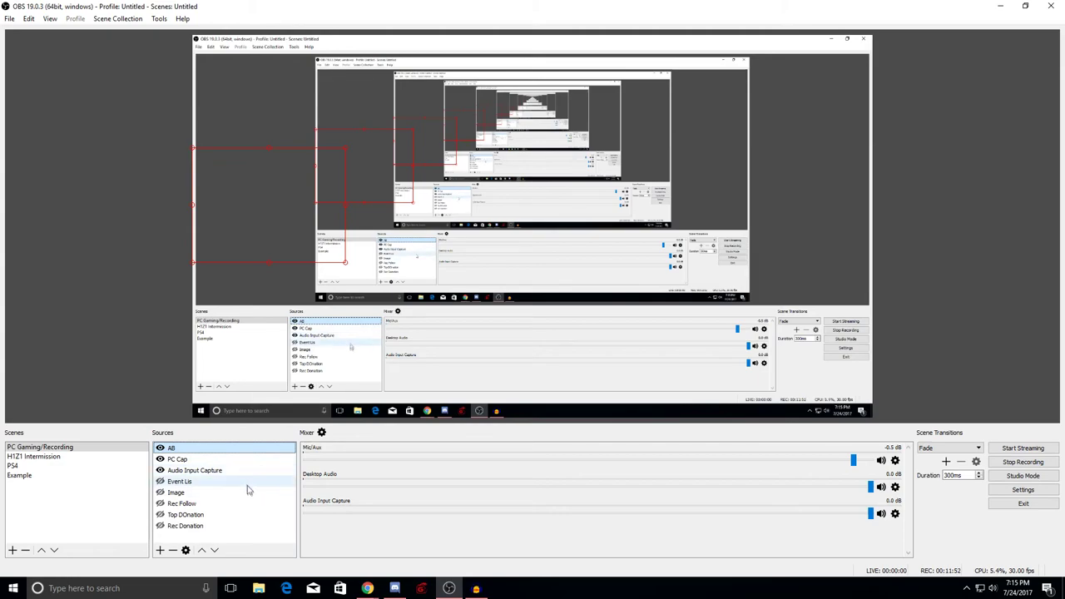
# Step: Show the Event Lis source, move it to the top of Sources, and raise its overlay slightly
pyautogui.click(160, 482)
pyautogui.moveTo(179, 482); pyautogui.dragTo(197, 446)
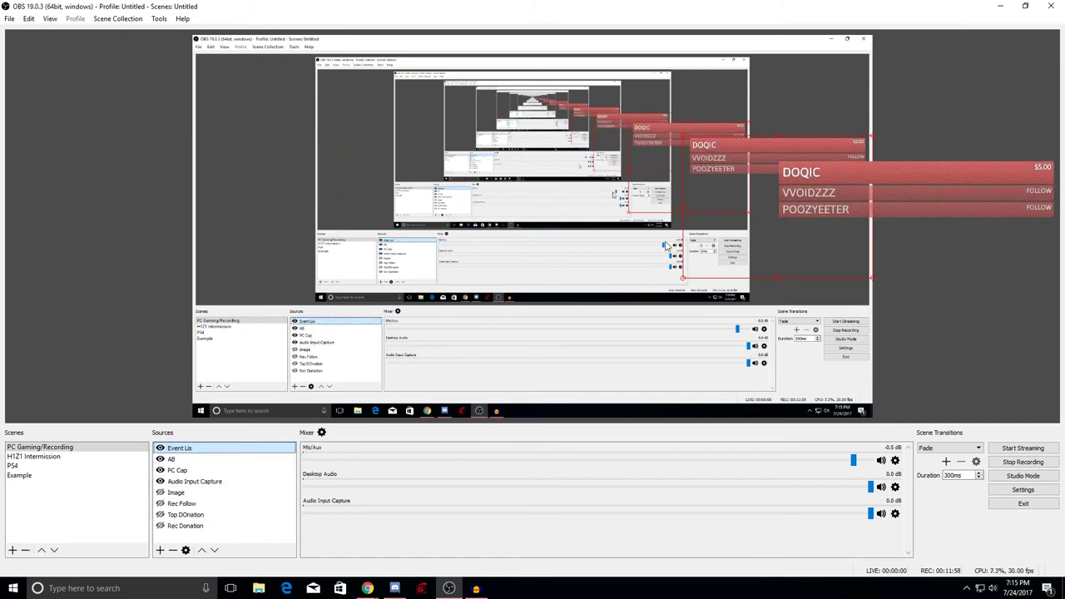
pyautogui.moveTo(762, 189); pyautogui.dragTo(776, 187)
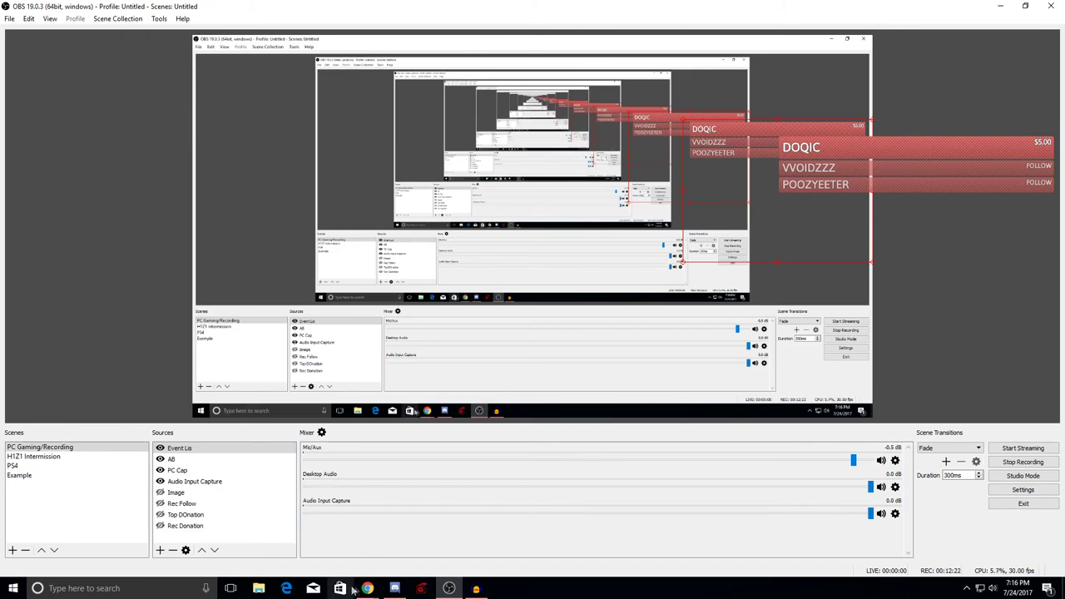
# Step: Open the Event List widget and review its Crisscross theme, #b00c15 colour and enabled events
pyautogui.moveTo(366, 588)
pyautogui.click(315, 541)
pyautogui.scroll(3, 237, 267)
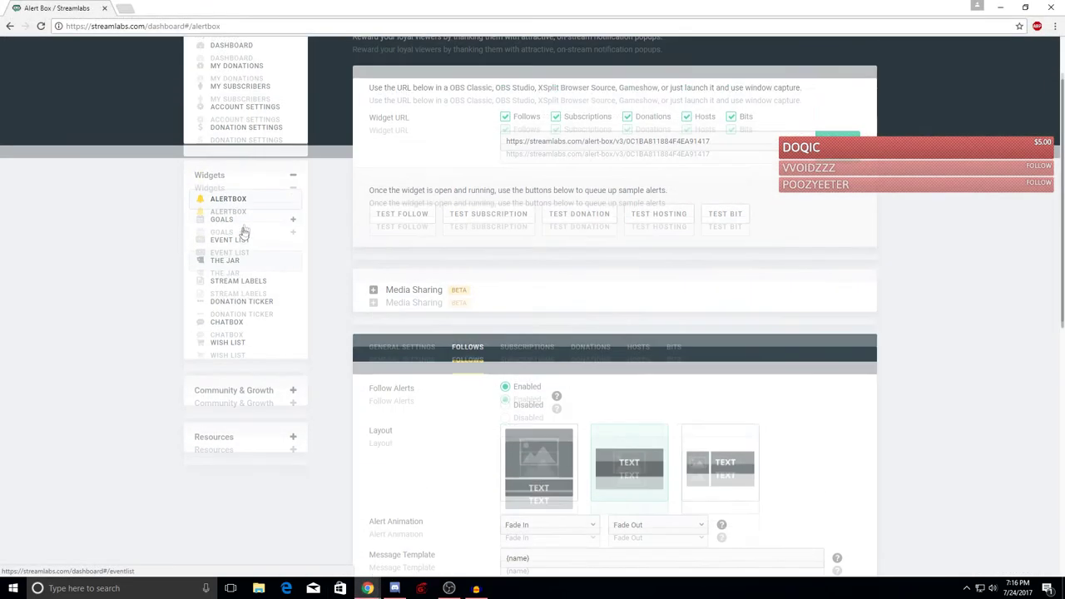
pyautogui.click(233, 285)
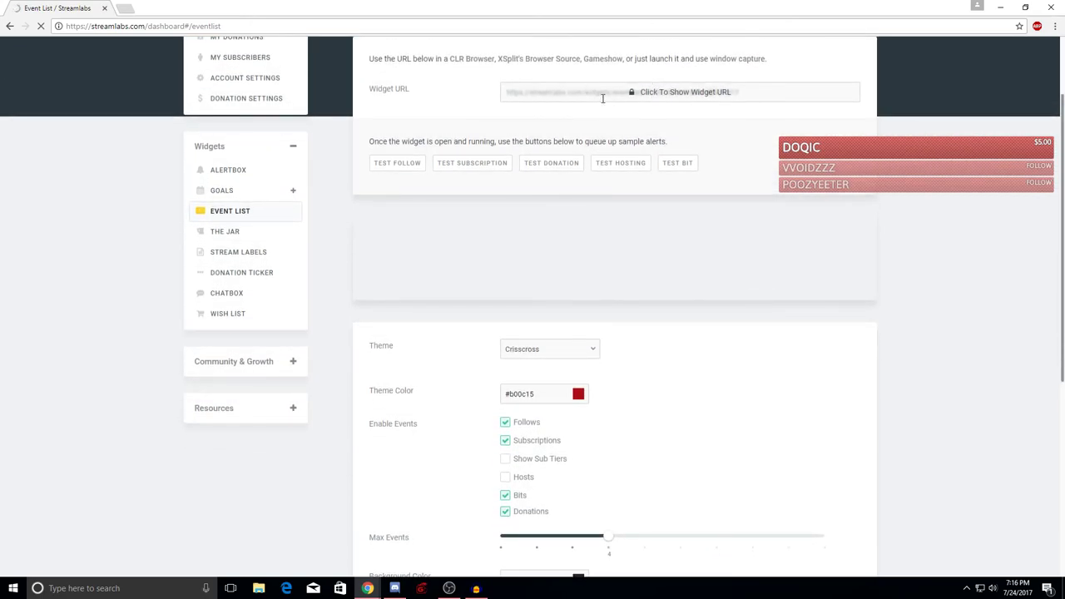
pyautogui.scroll(-2, 587, 167)
pyautogui.scroll(-3, 585, 308)
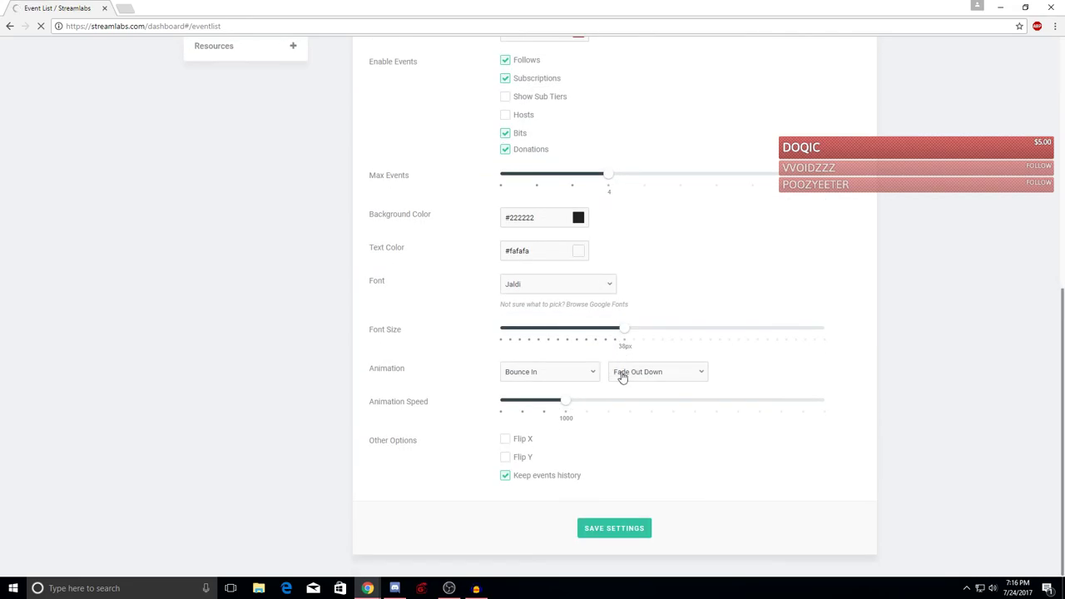
pyautogui.scroll(2, 616, 358)
pyautogui.scroll(3, 604, 338)
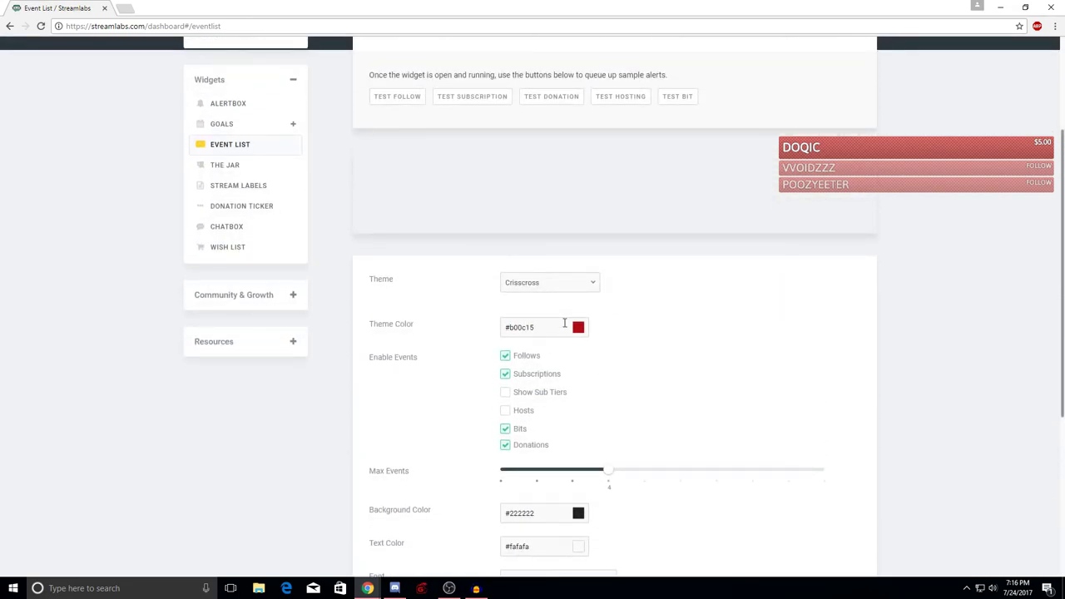